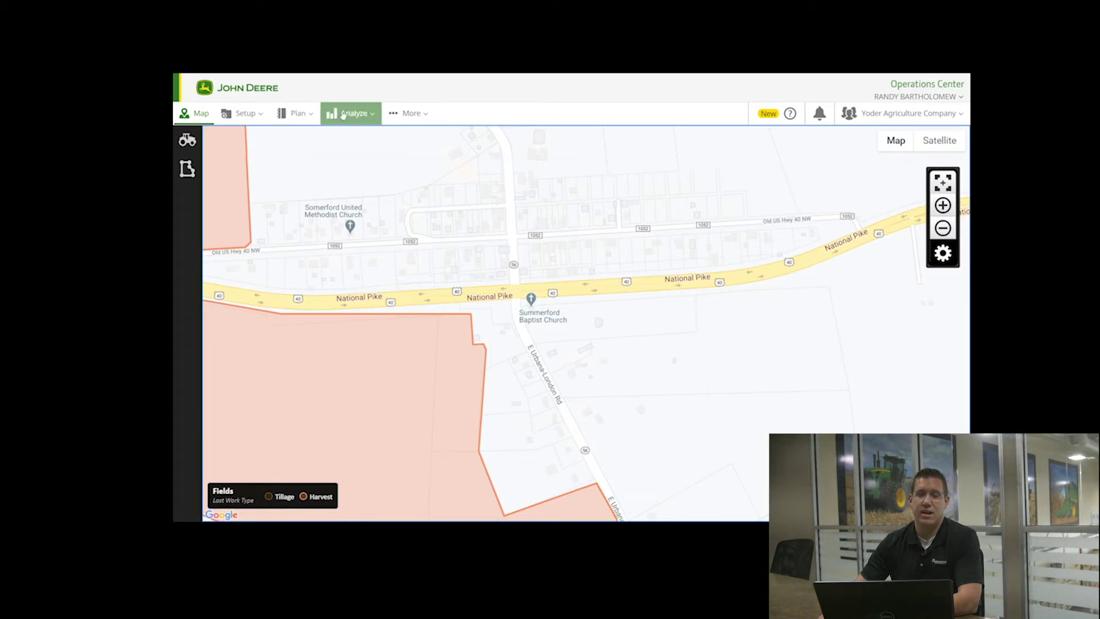
Step: Open the multi-field Analyze report and set it to the Harvest view for Soybeans
left_click(354, 114)
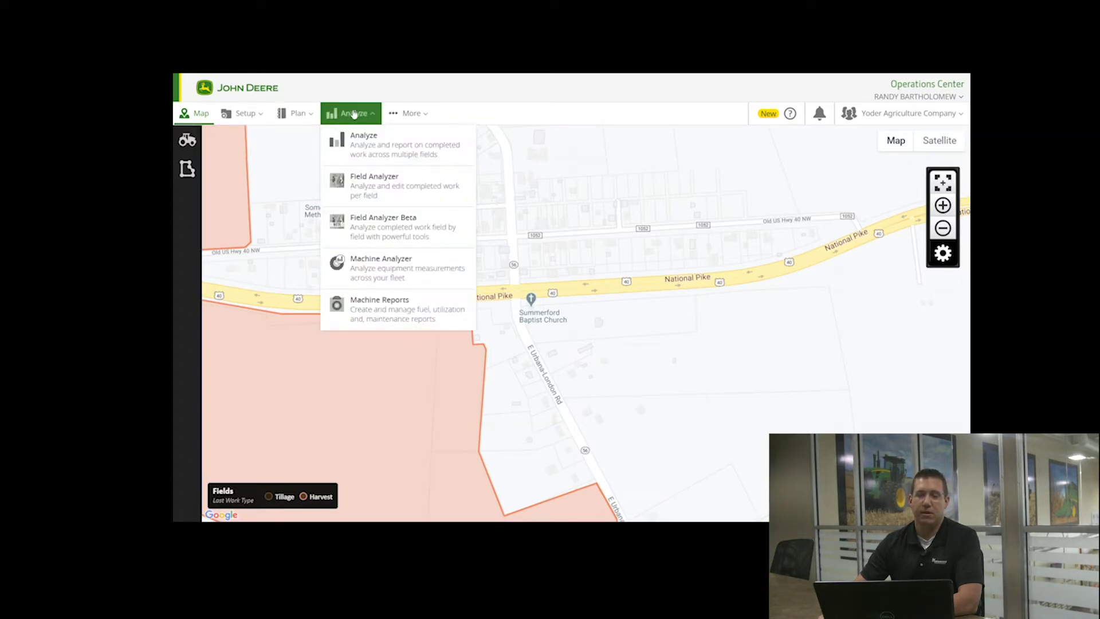
left_click(378, 148)
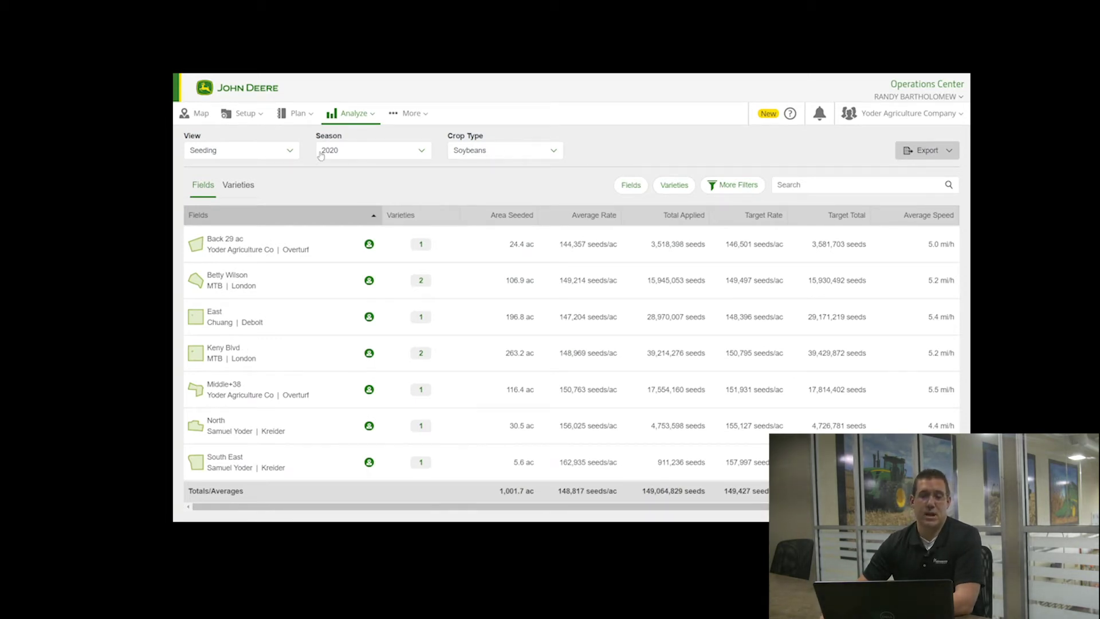
left_click(290, 153)
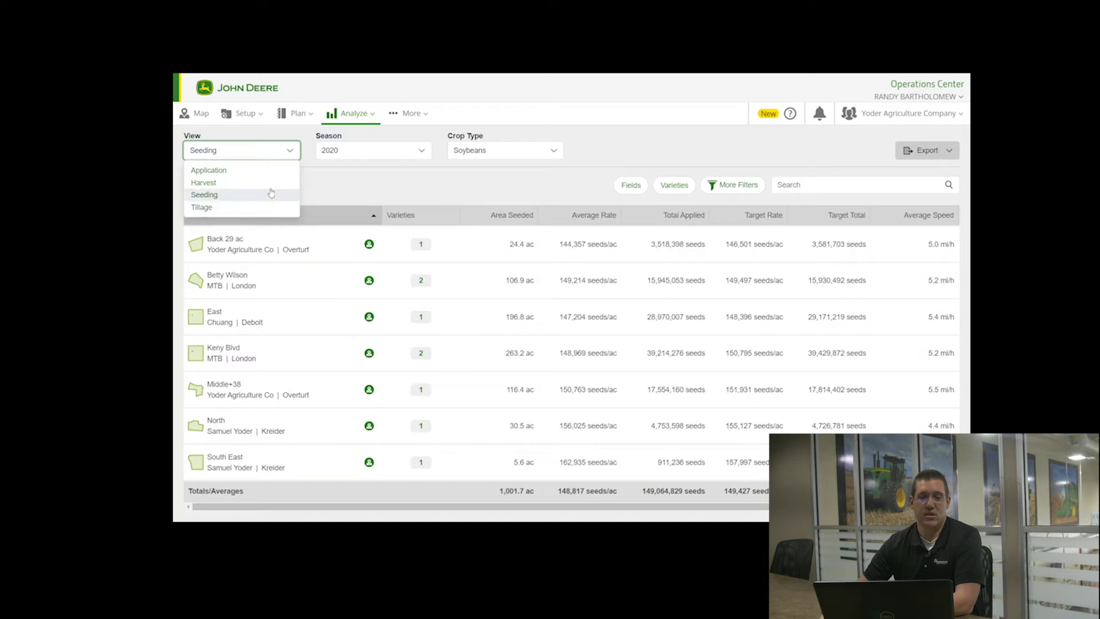
left_click(205, 183)
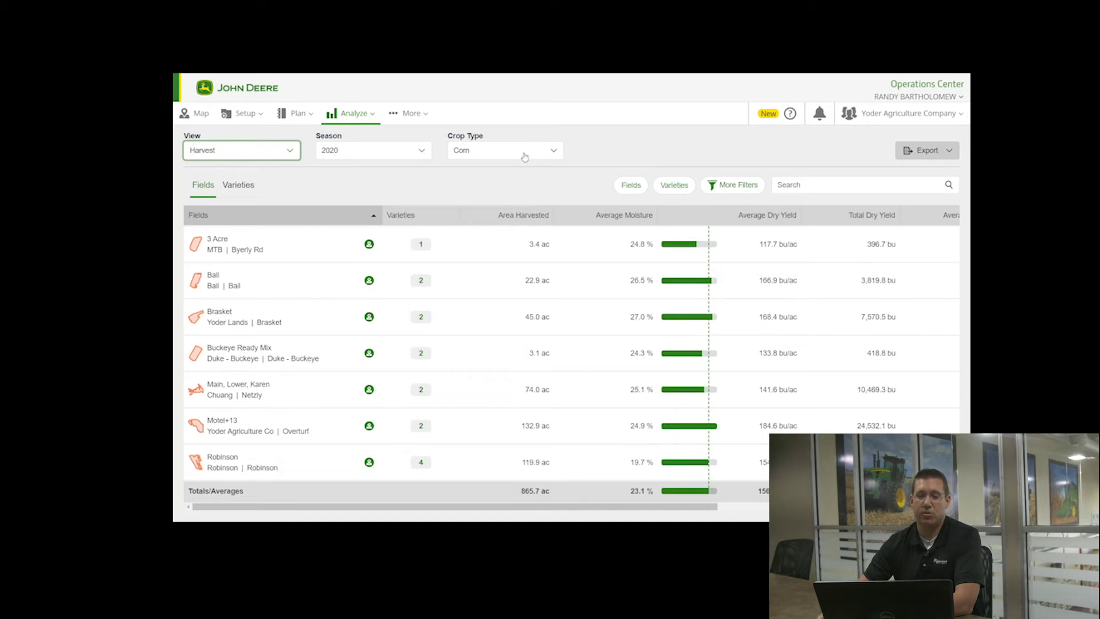
left_click(542, 156)
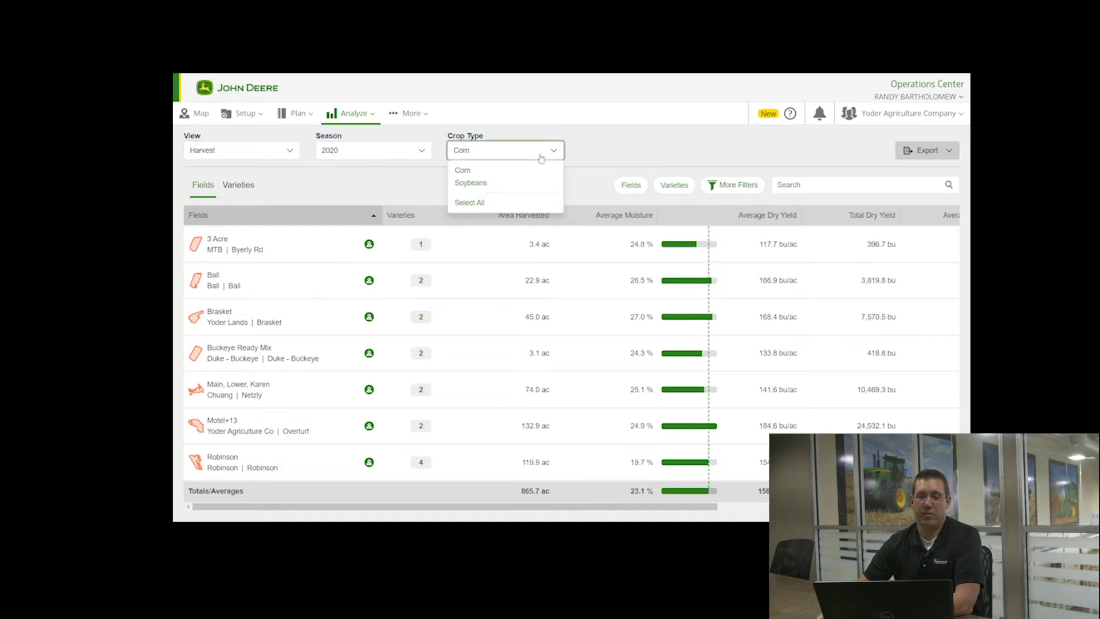
left_click(517, 184)
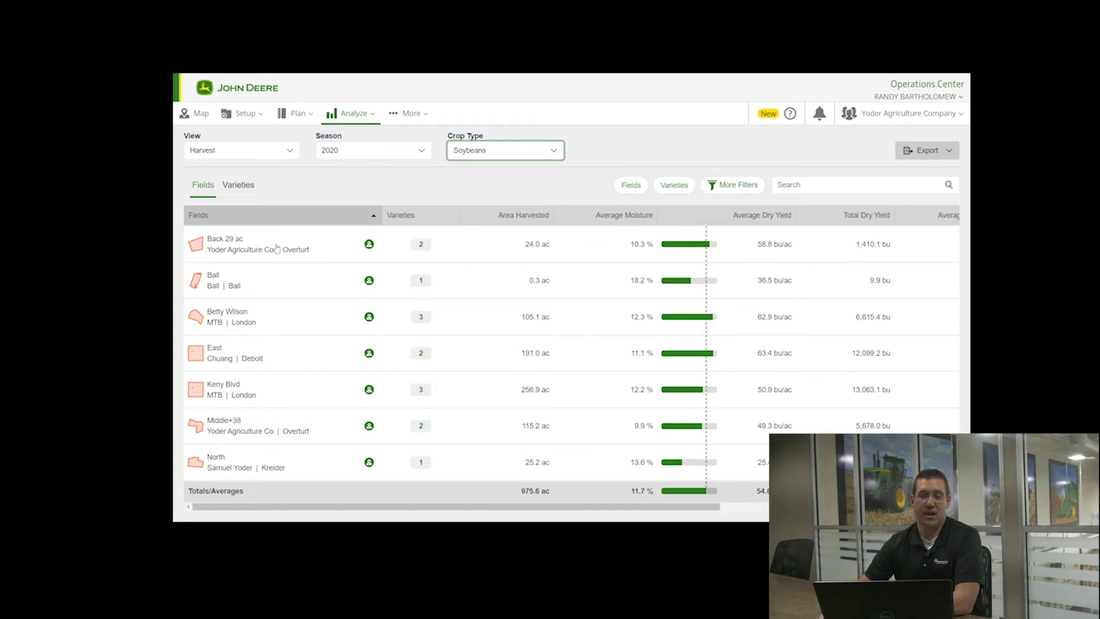
Step: Review the soybean harvest by variety, inspect the fields planted with Enlist E3 3.2 503001, and return to the full field list
left_click(238, 185)
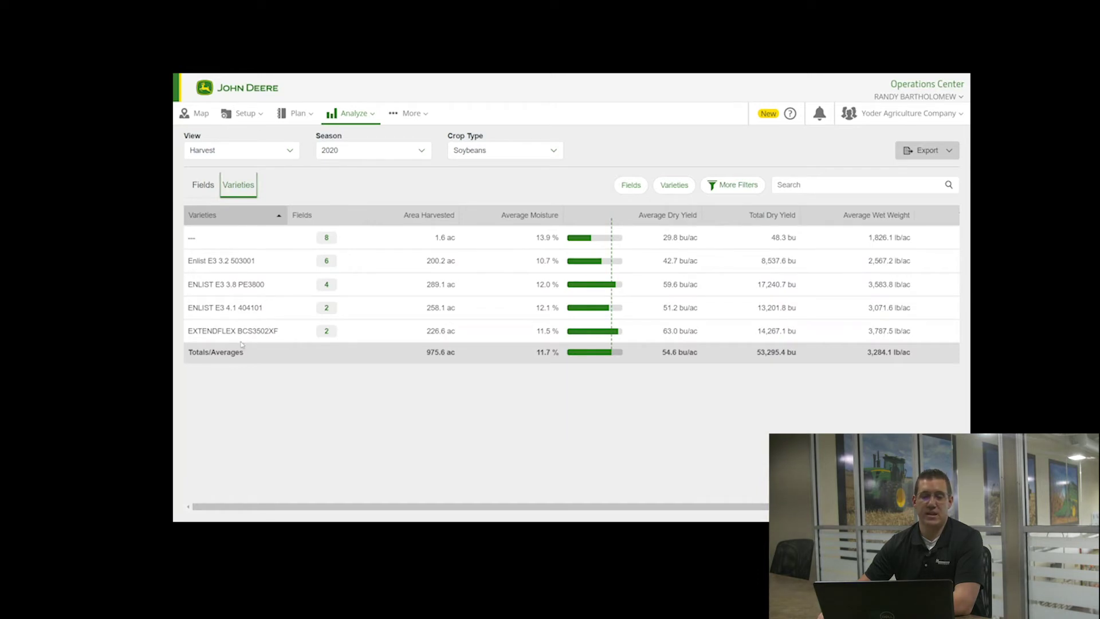
left_click(327, 261)
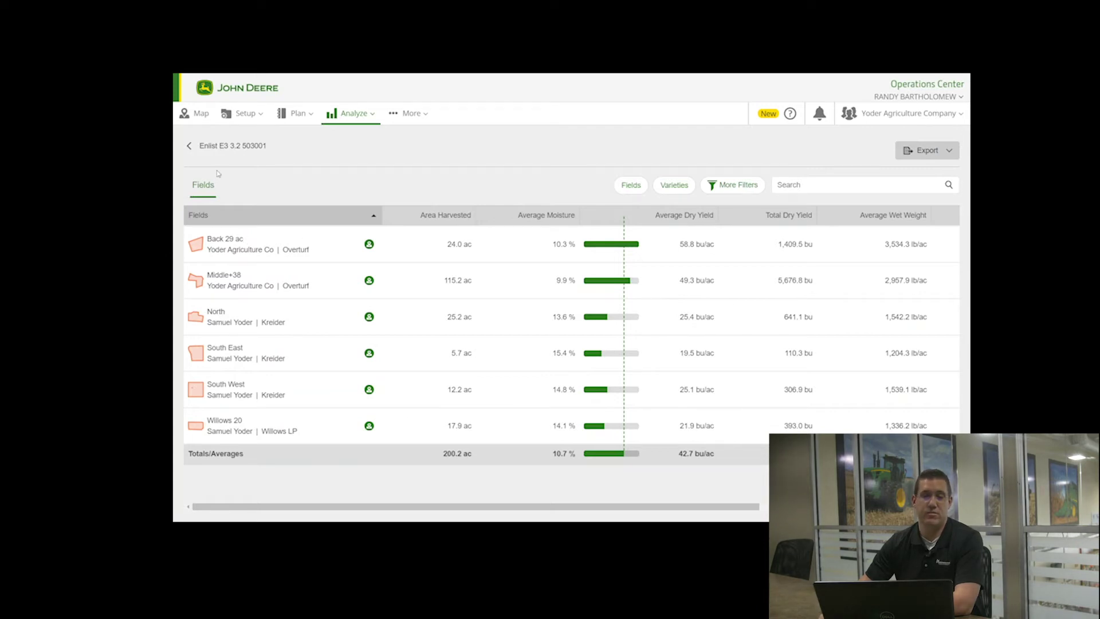
left_click(189, 147)
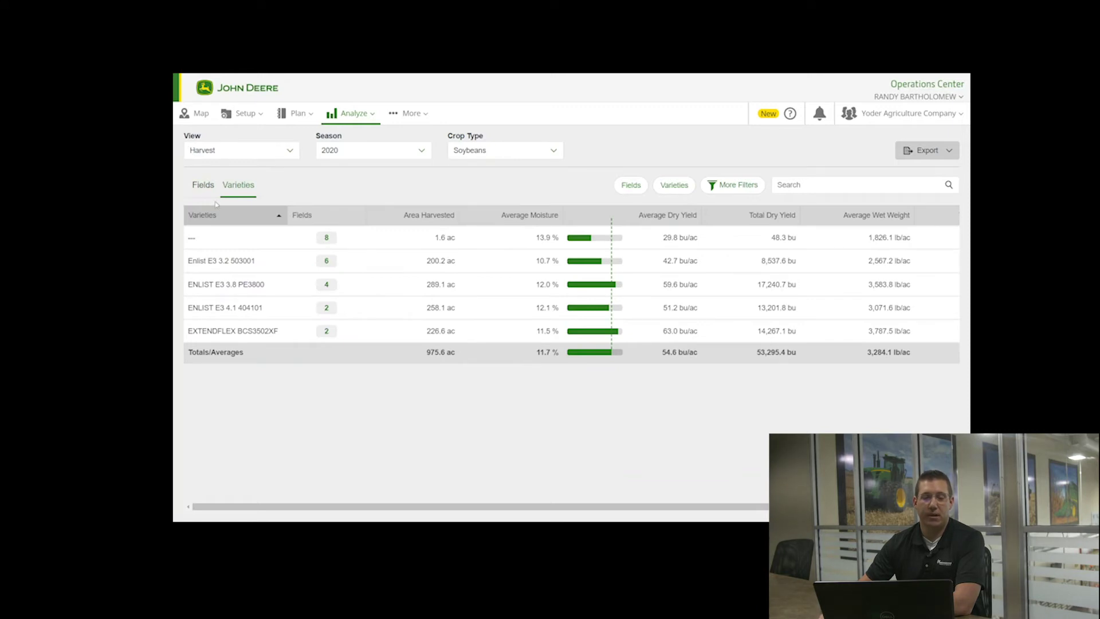
left_click(203, 186)
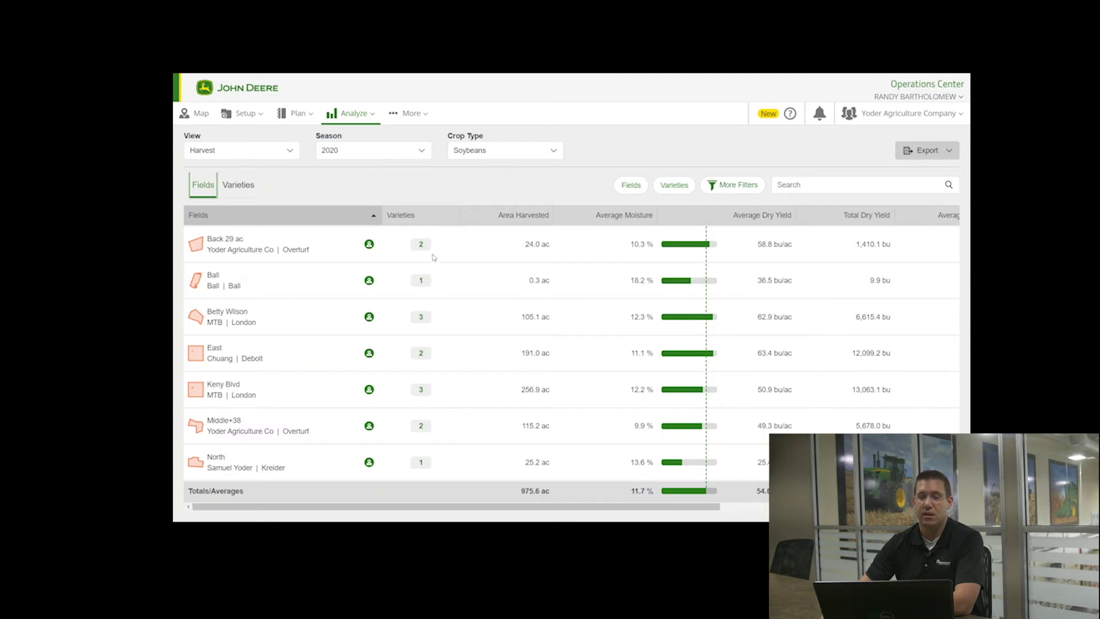
scroll(354, 319, "down", 4)
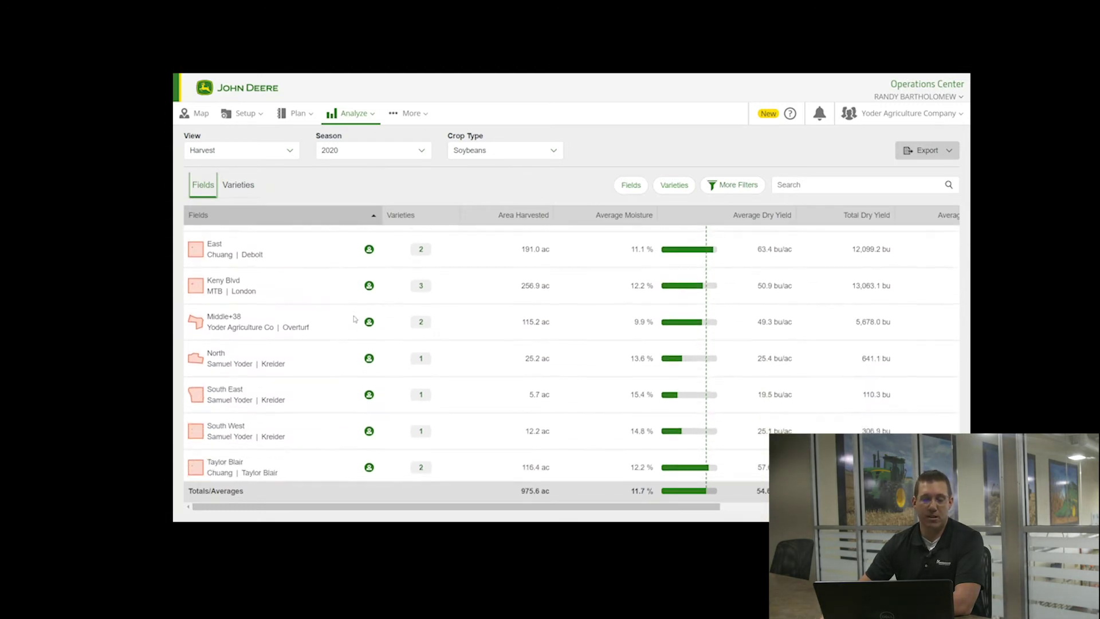
scroll(354, 319, "up", 4)
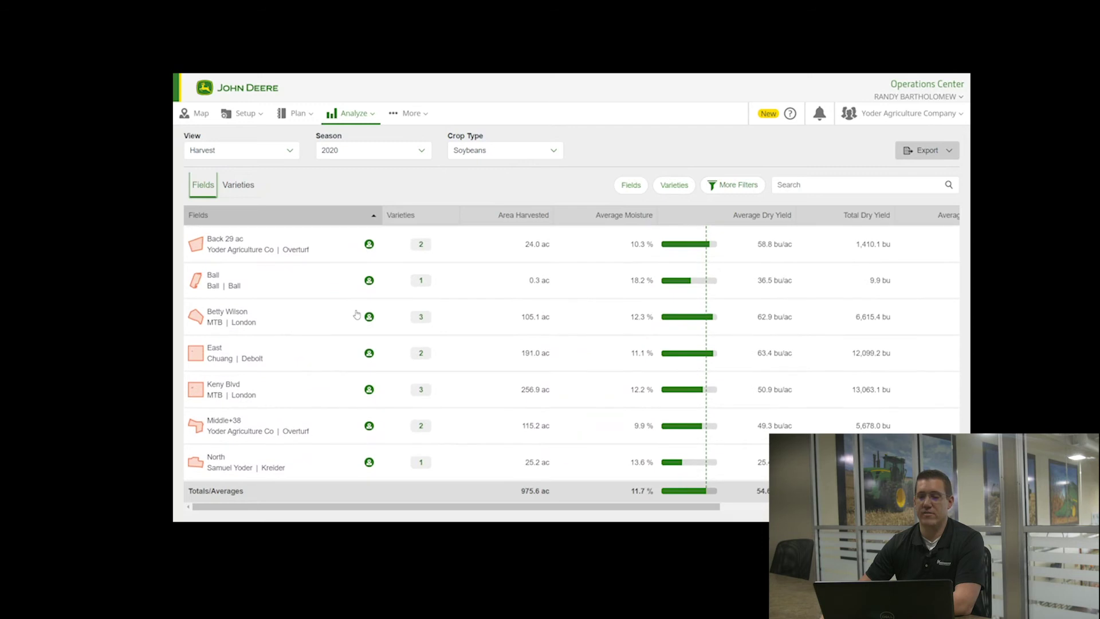
Step: Filter the harvest results to the fields Back 29 ac and Ball, and remove that filter again
left_click(632, 189)
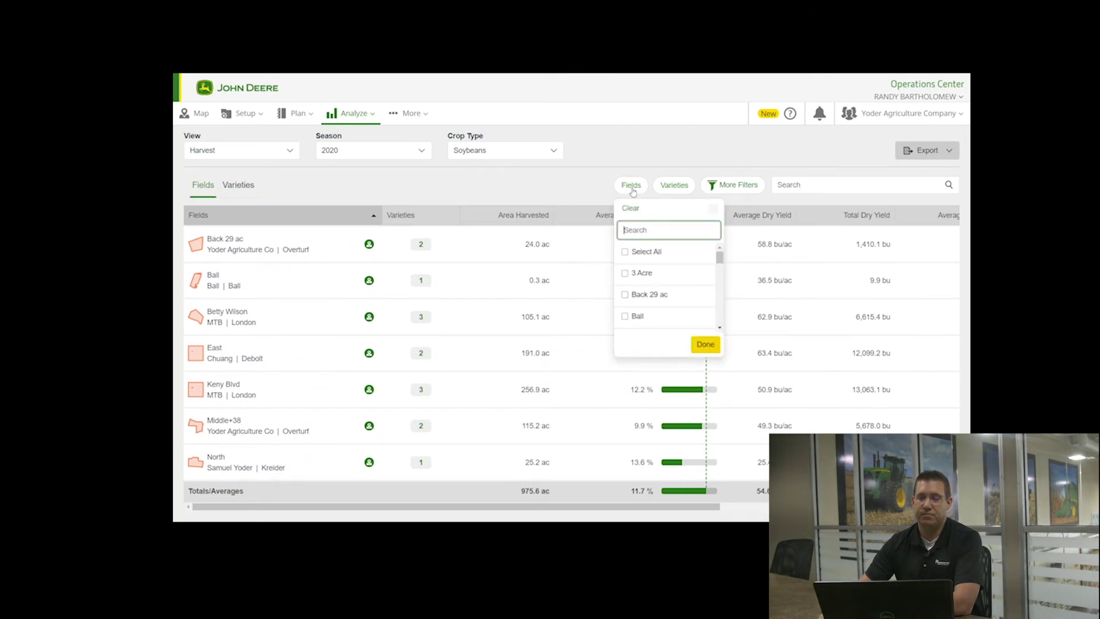
left_click(625, 295)
left_click(625, 317)
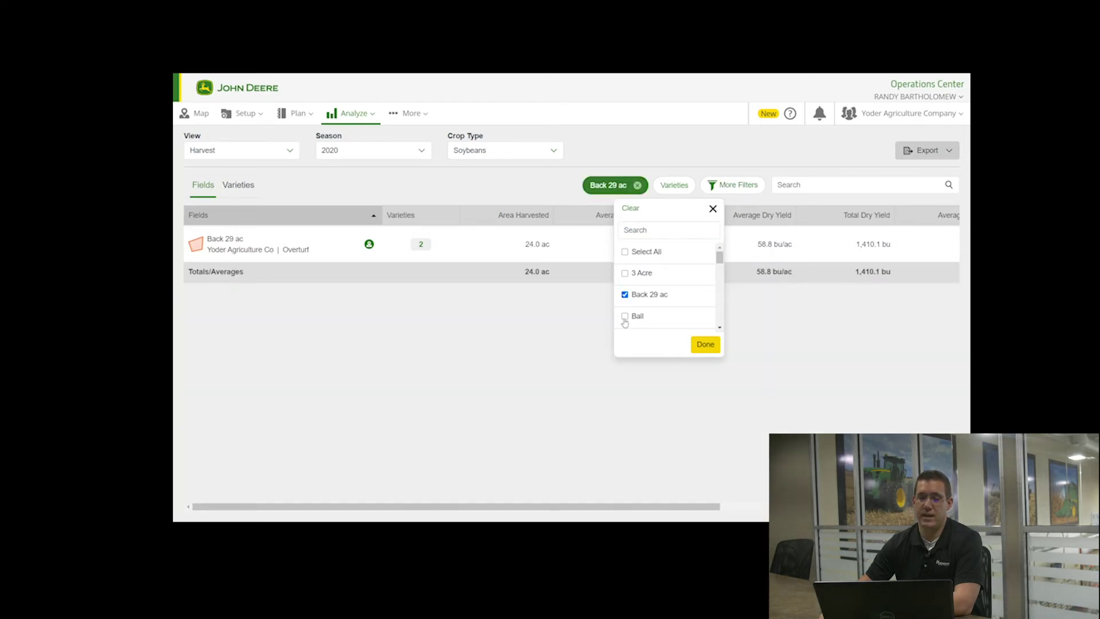
left_click(706, 346)
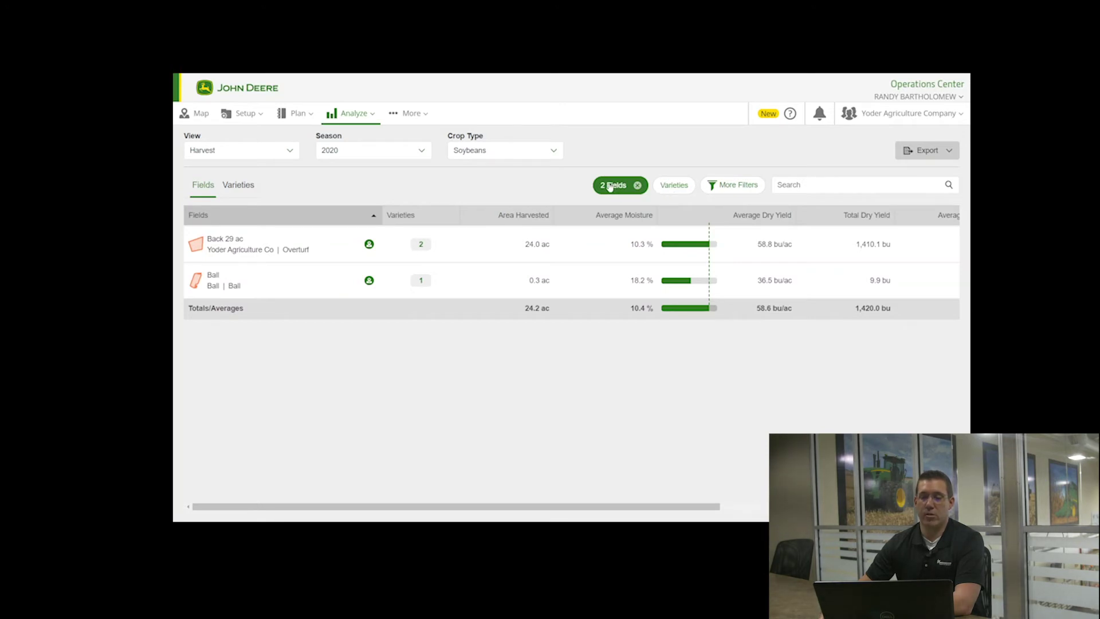
left_click(637, 186)
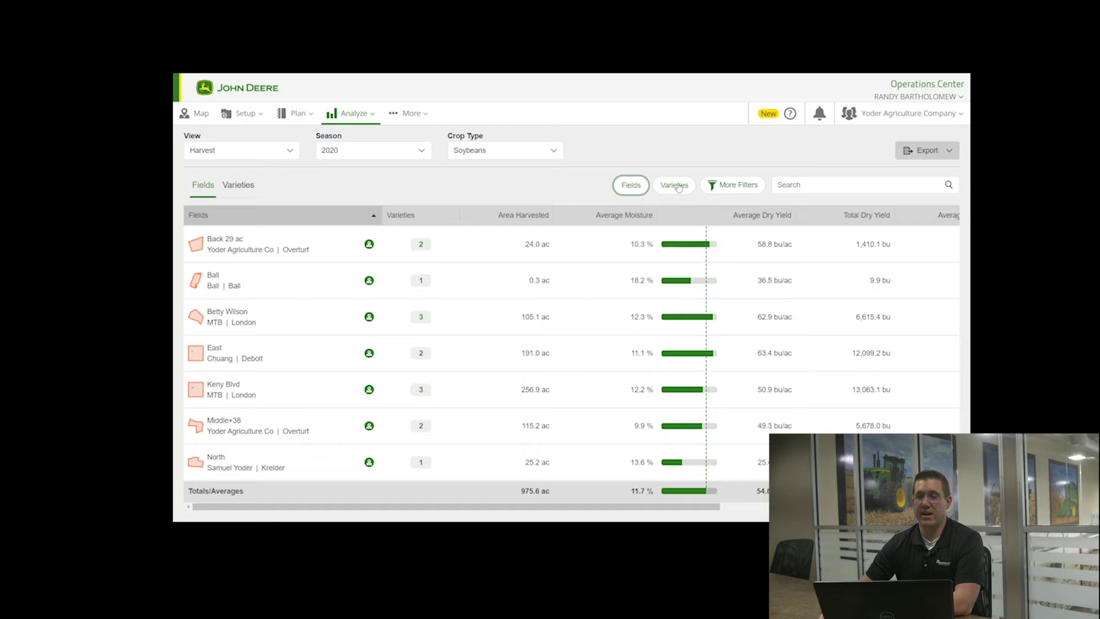
Step: Try a Rolling 7 Days date range filter on the harvest results and clear all filters
left_click(737, 186)
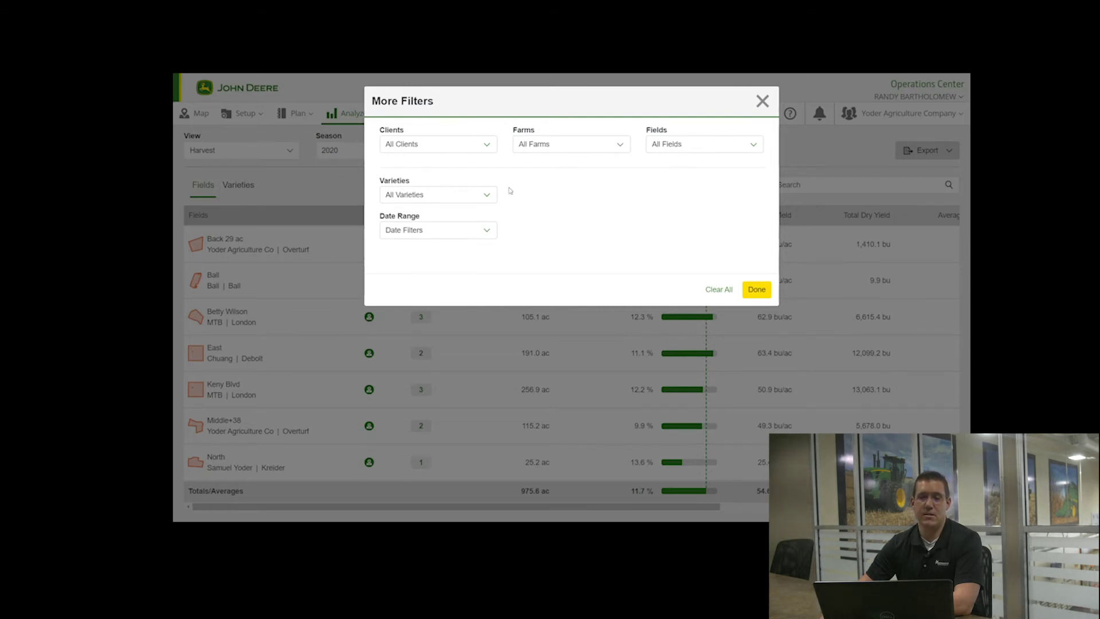
left_click(490, 235)
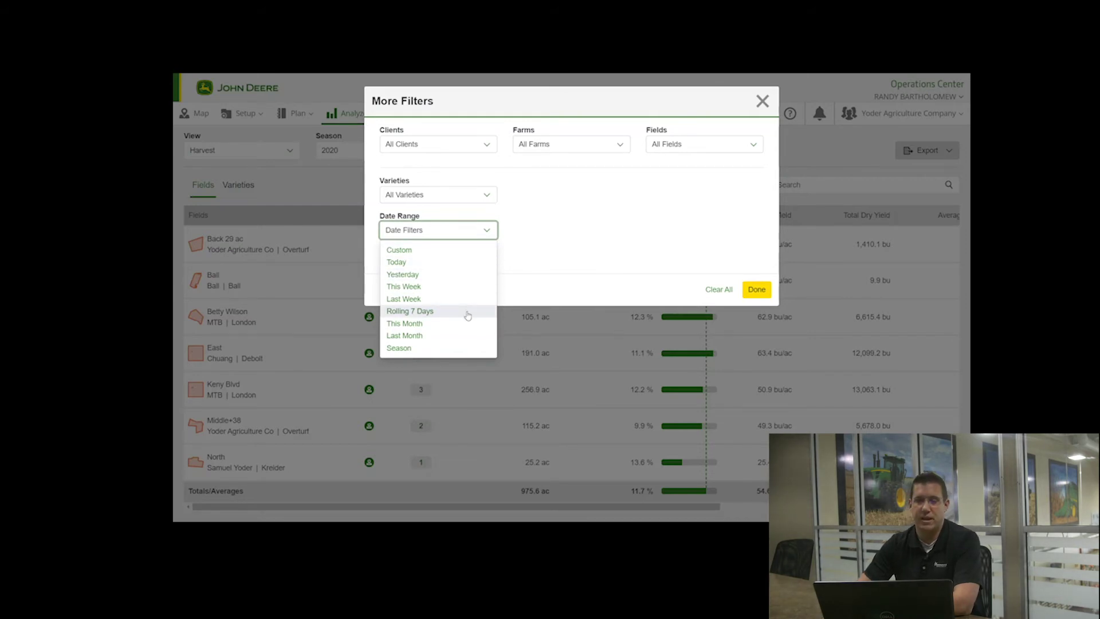
left_click(410, 311)
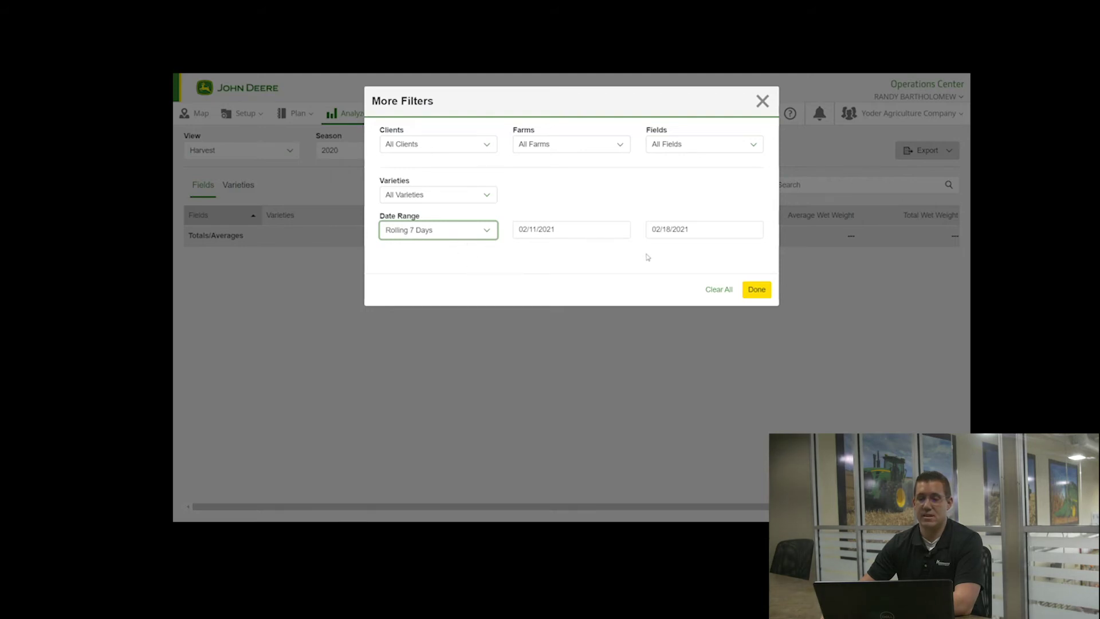
left_click(718, 291)
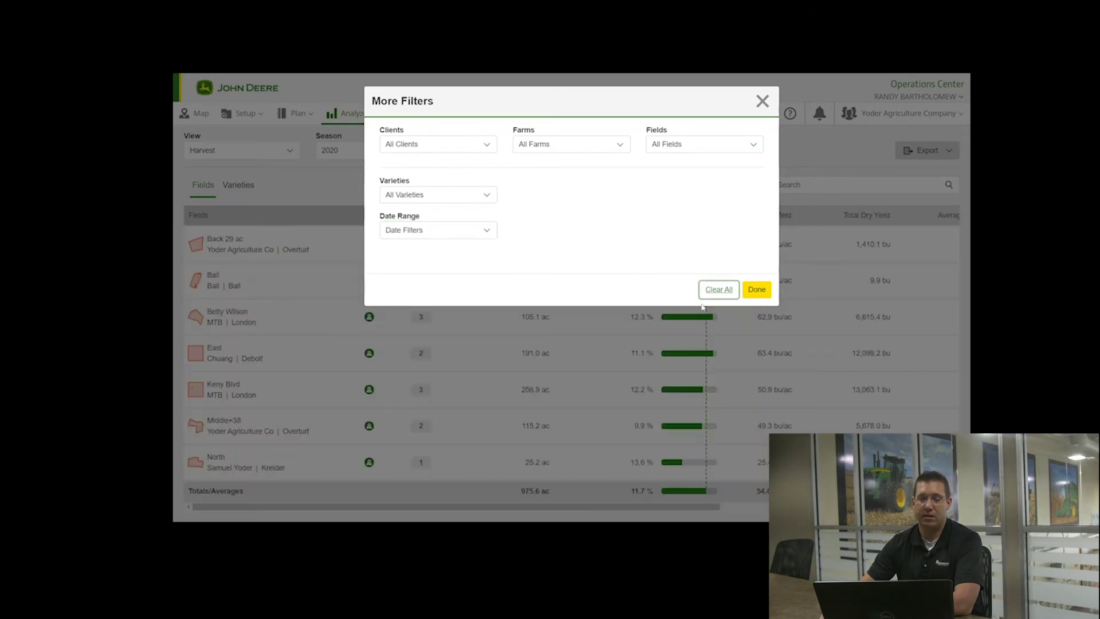
left_click(760, 103)
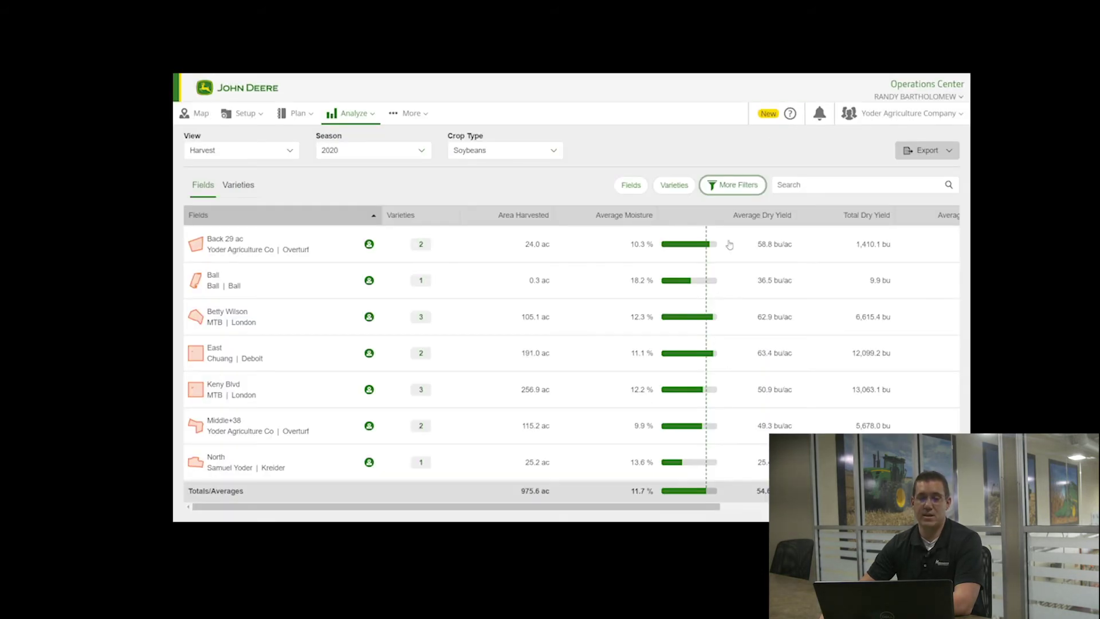
Step: Open the dry yield map of the Back 29 ac field and view its editable legend breakpoints without saving
left_click(361, 247)
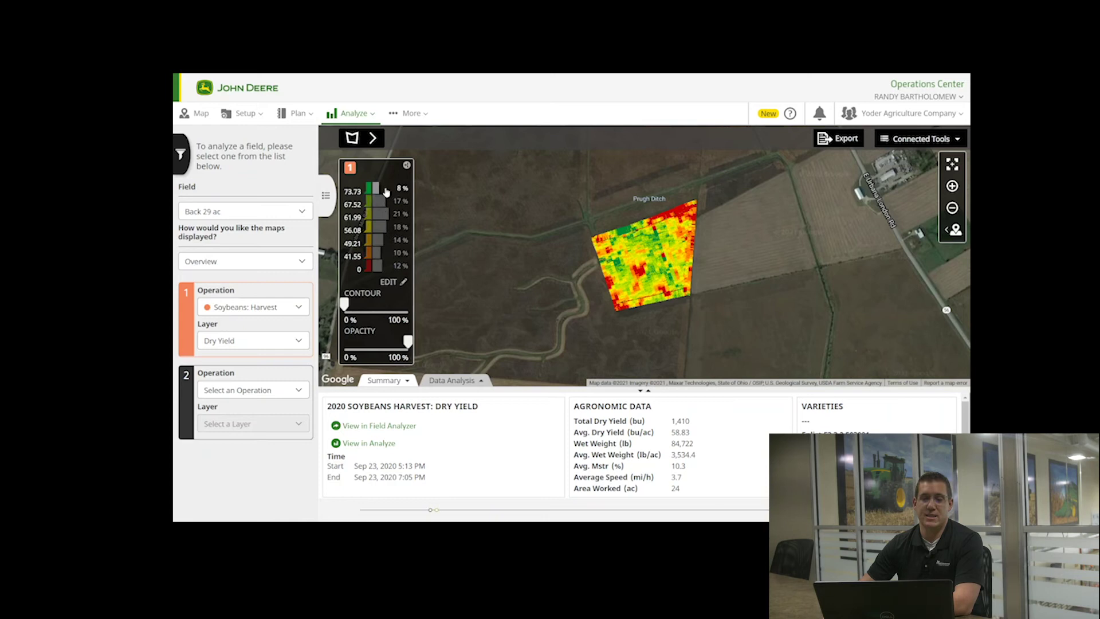
left_click(389, 282)
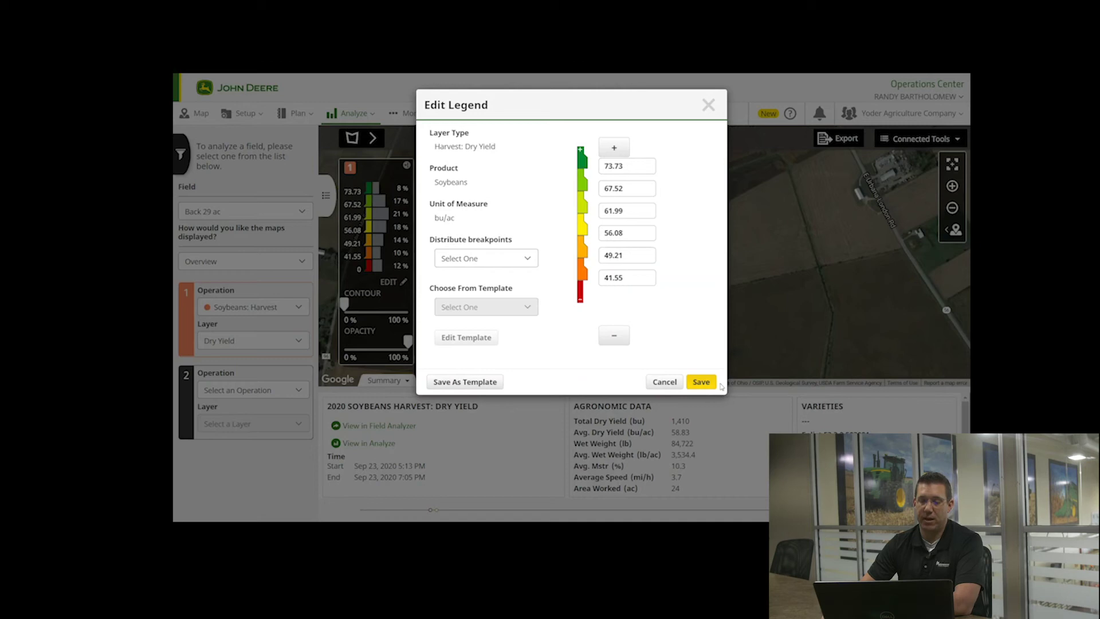
left_click(665, 383)
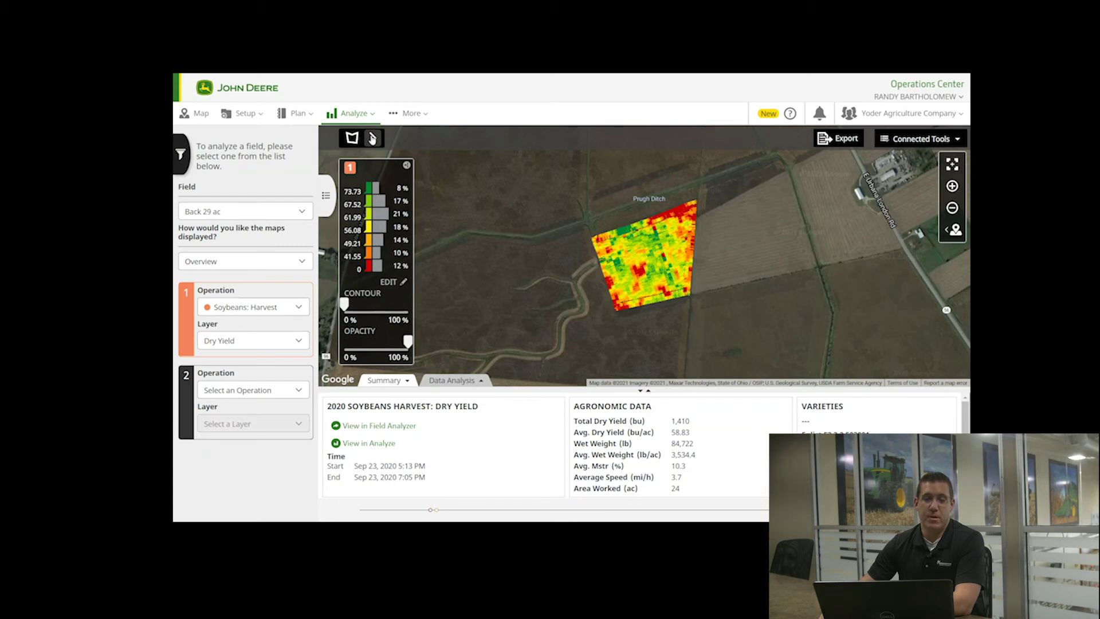
Step: Draw a polygon selection of about 1.3 ac around the red low-yield patch near the middle of the field
left_click(372, 139)
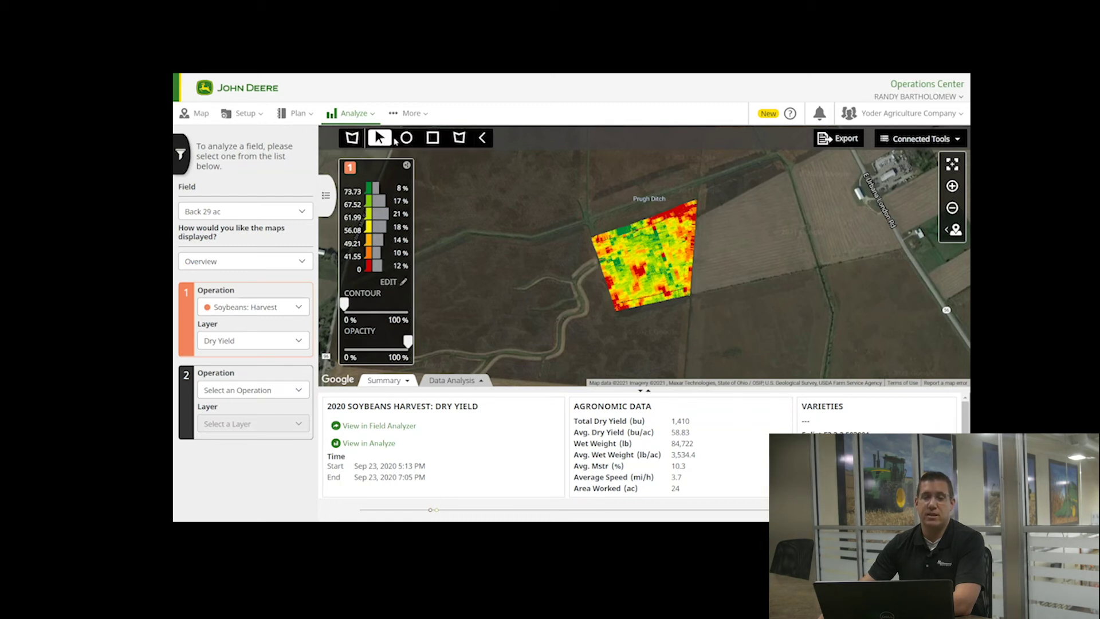
left_click(459, 139)
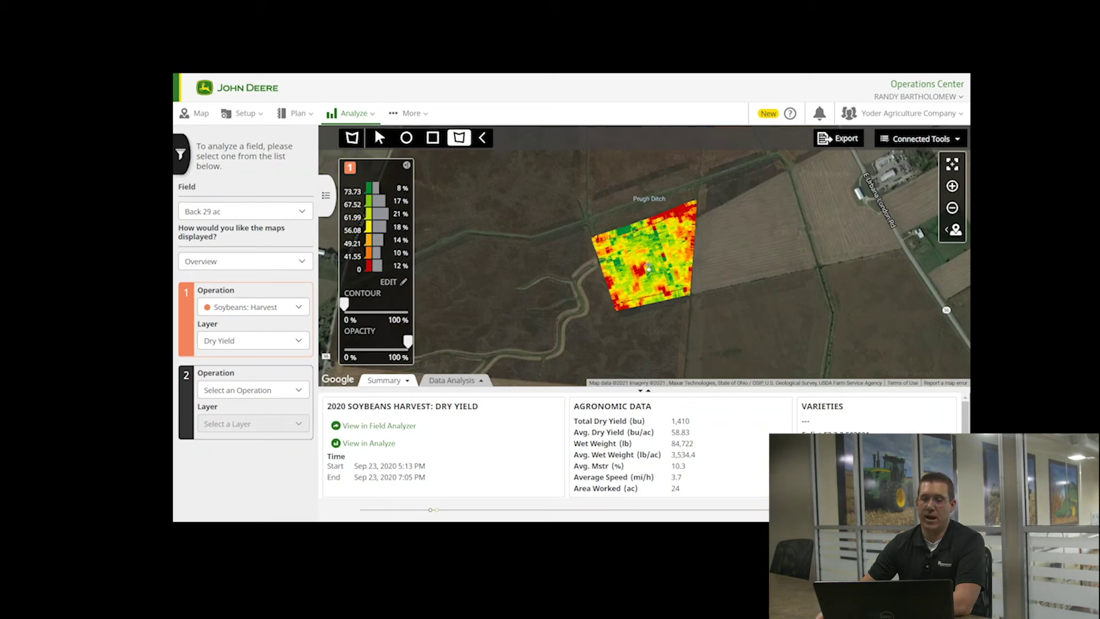
left_click(648, 268)
left_click(646, 258)
left_click(629, 265)
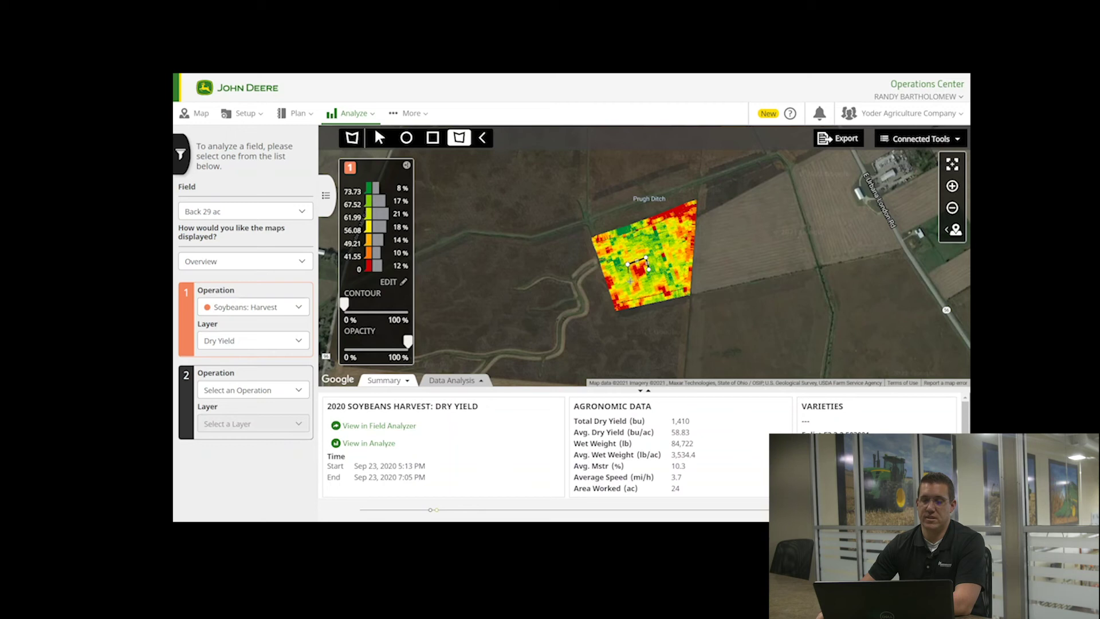
left_click(632, 284)
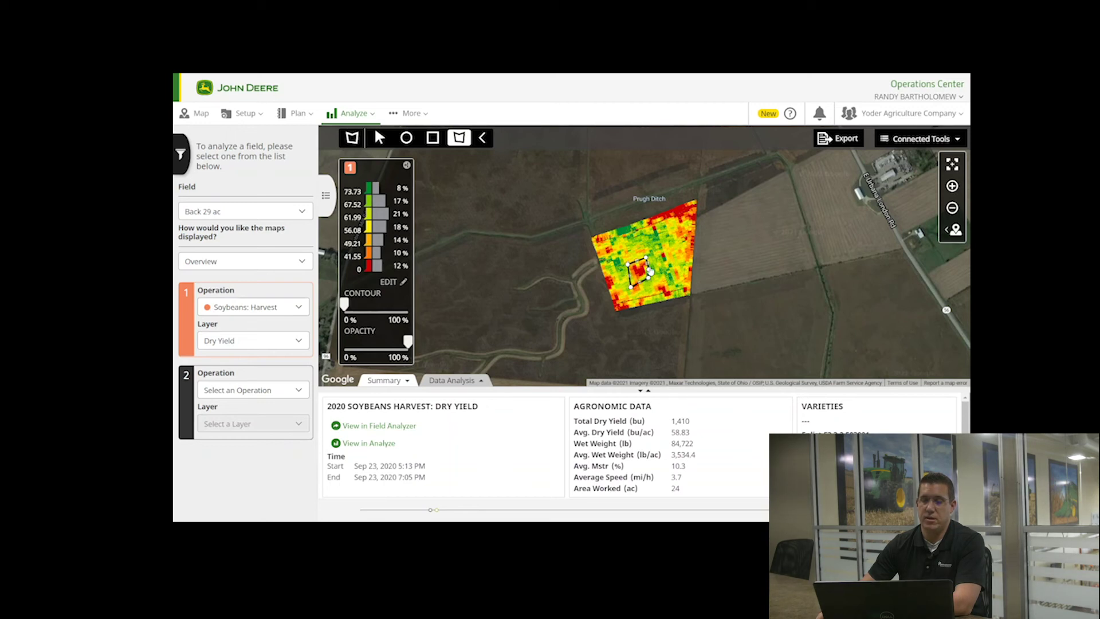
left_click(648, 269)
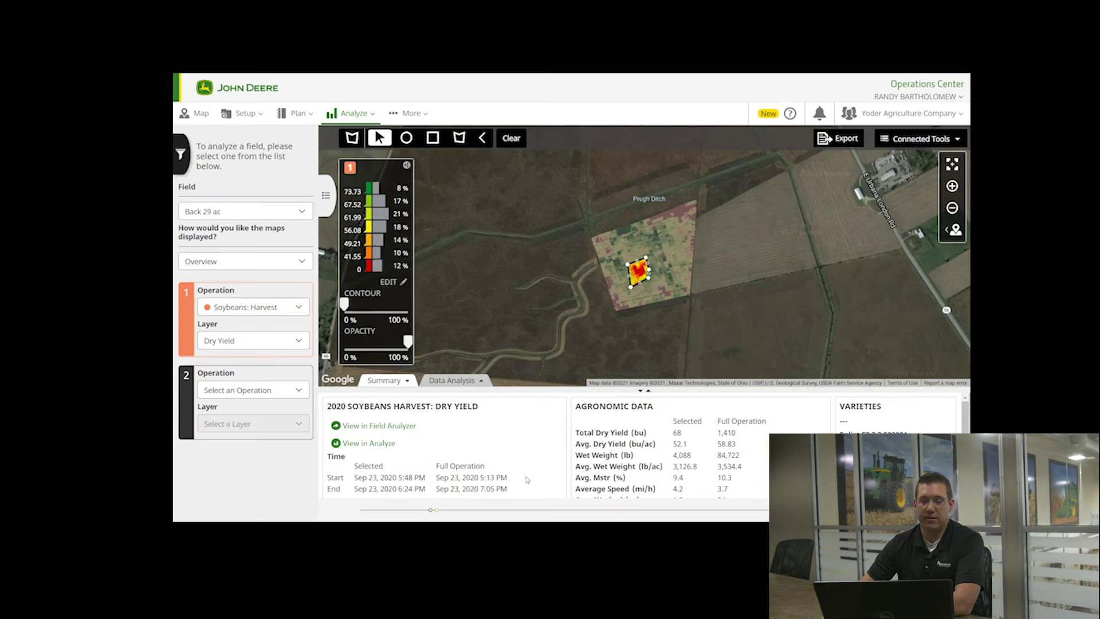
Step: Compare the selected area's agronomic data with the full operation, and clear the selection
scroll(621, 456, "down", 1)
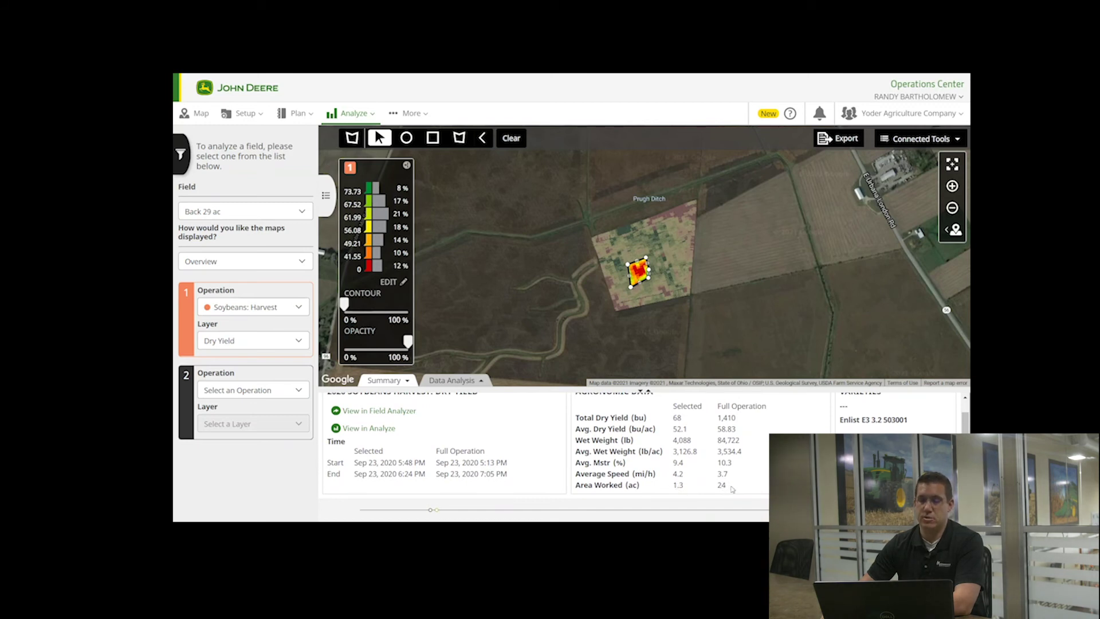
scroll(705, 459, "up", 1)
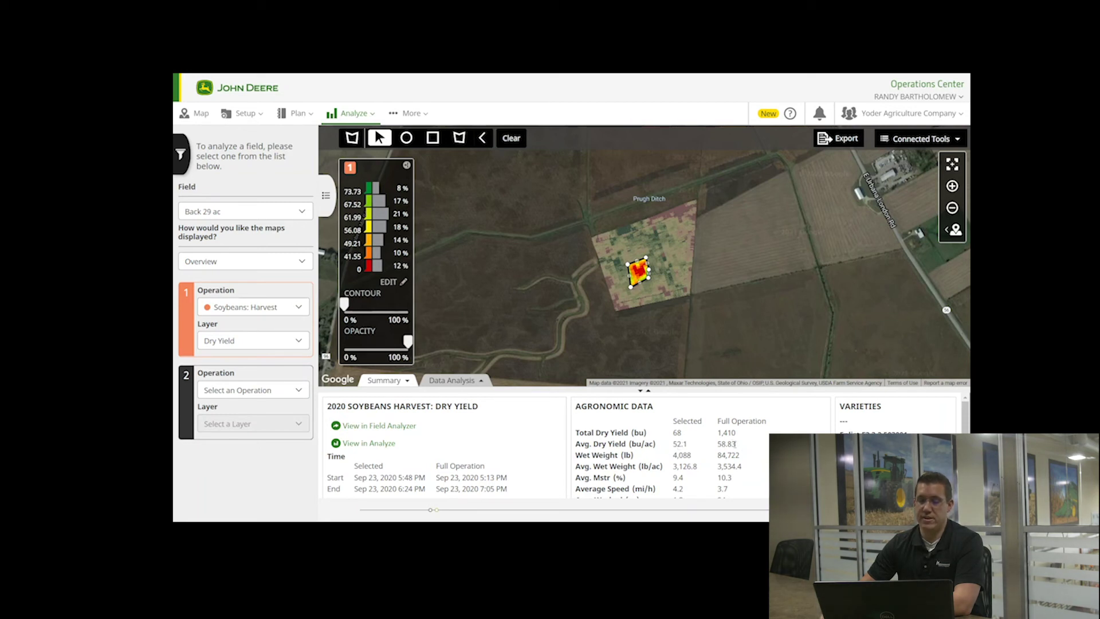
scroll(726, 449, "down", 1)
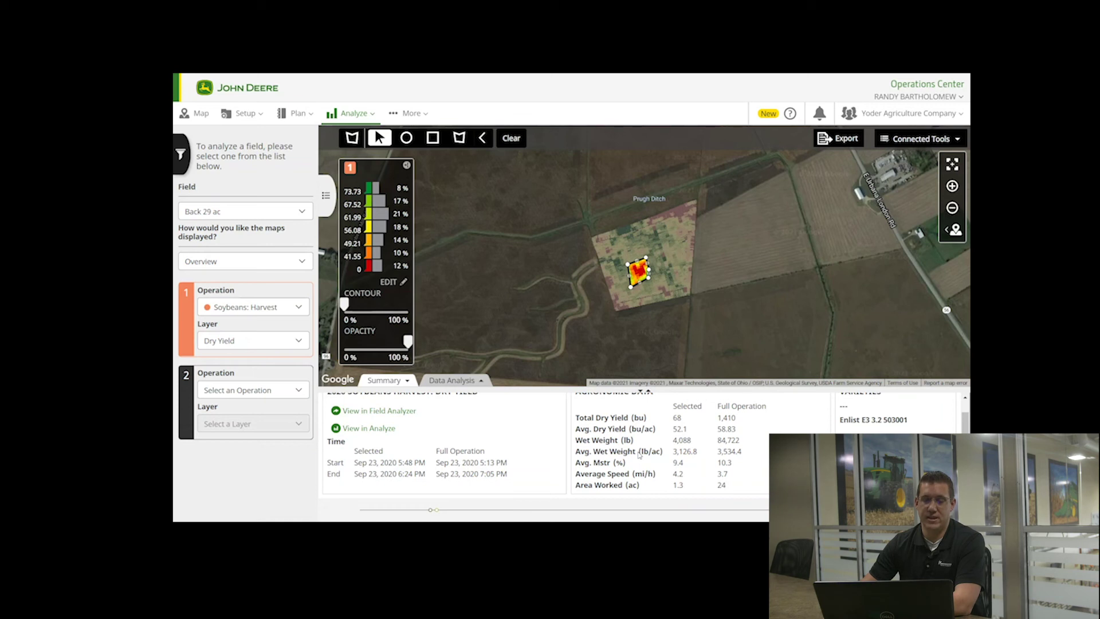
scroll(596, 458, "up", 1)
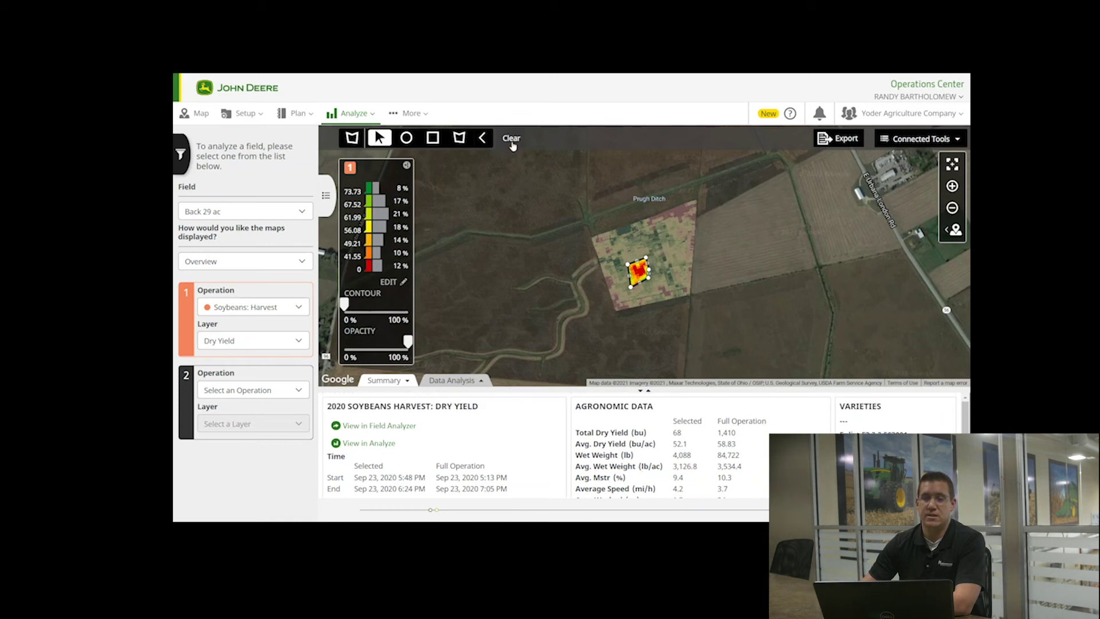
left_click(511, 138)
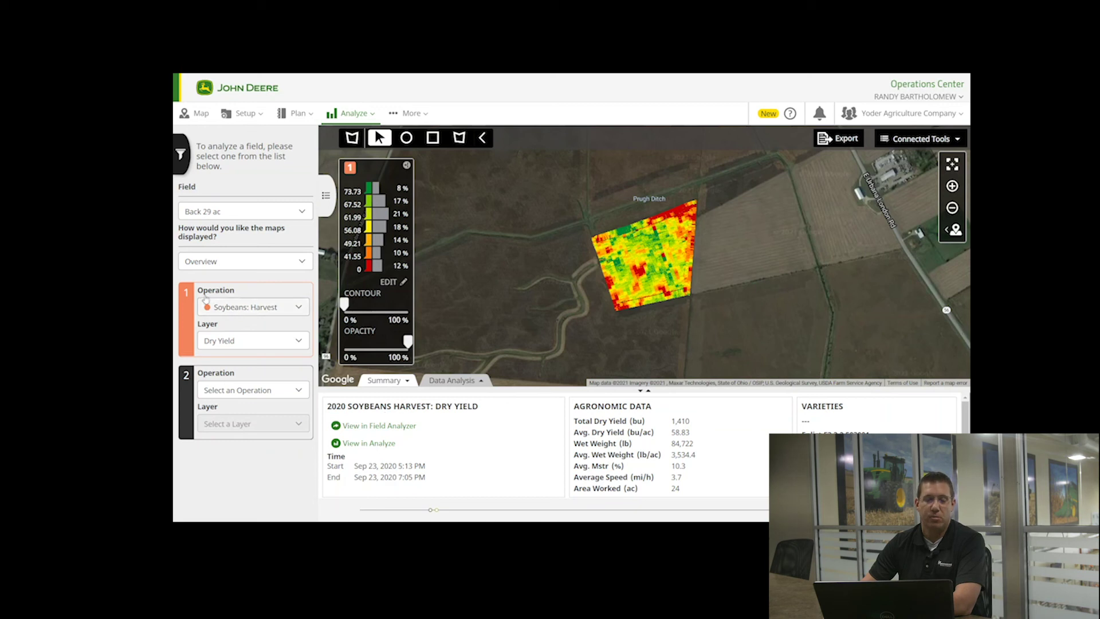
Step: Change the first map operation to the Soybeans: Seeding operation of Apr 25, 2020
left_click(272, 312)
scroll(255, 461, "down", 3)
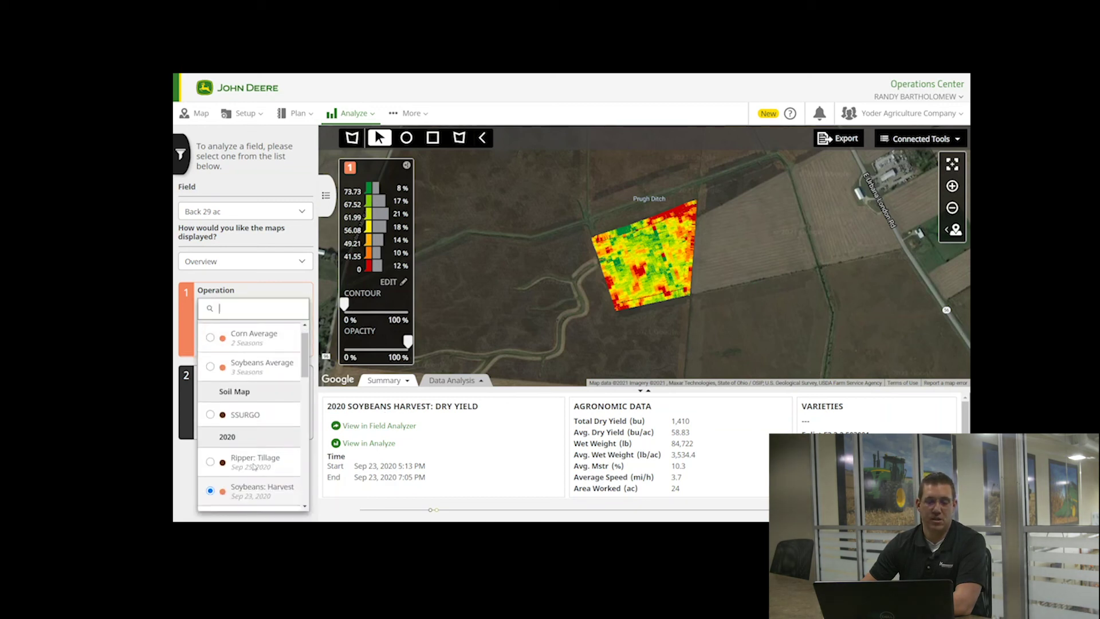
left_click(252, 437)
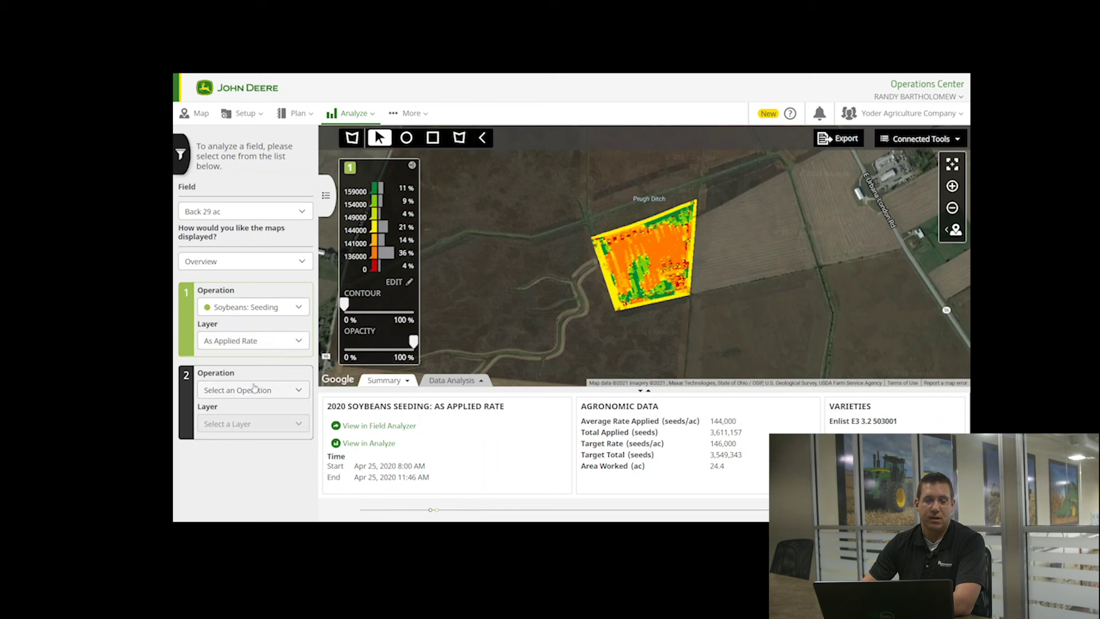
Step: Add the 2020 Soybeans: Harvest dry yield as the second operation and compare seeding rates across the yield ranges in the data analysis table
left_click(215, 391)
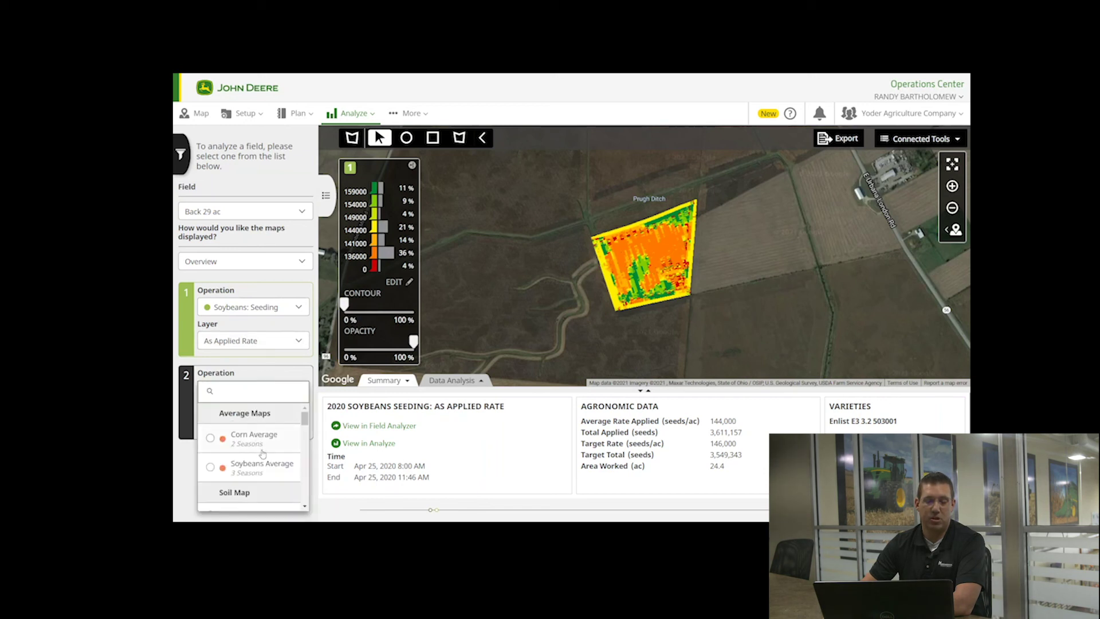
scroll(261, 455, "down", 2)
scroll(261, 457, "down", 3)
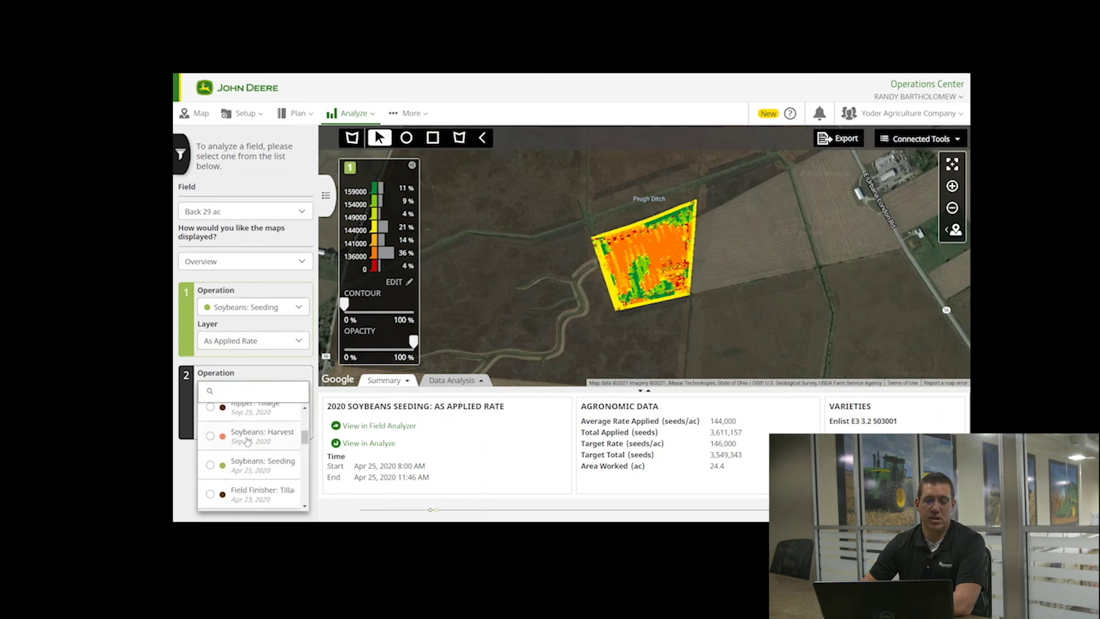
left_click(248, 436)
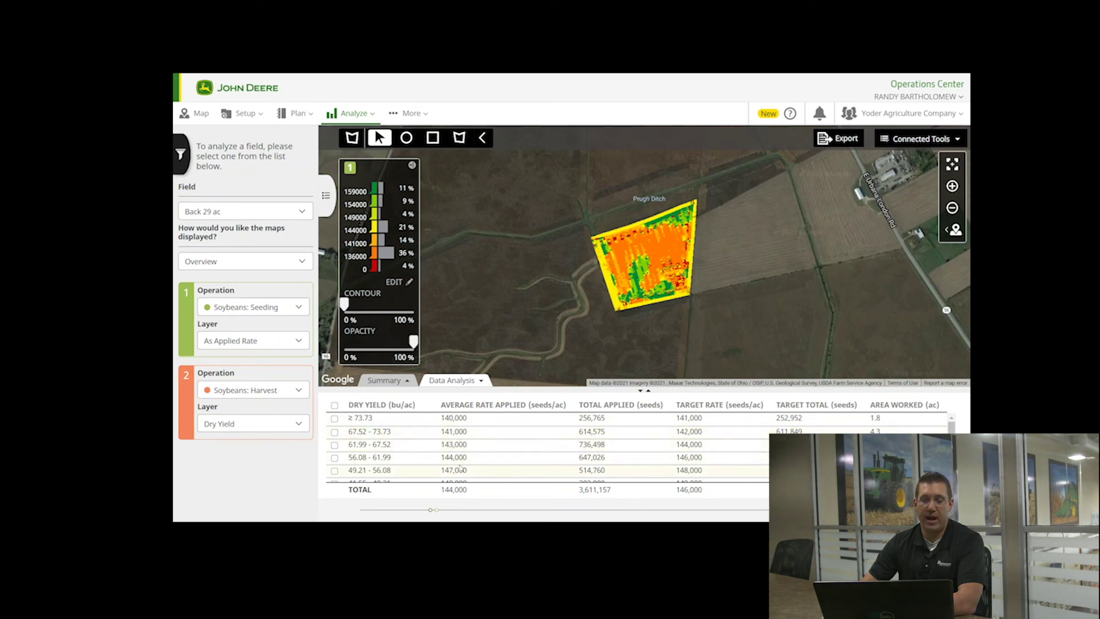
scroll(457, 464, "down", 2)
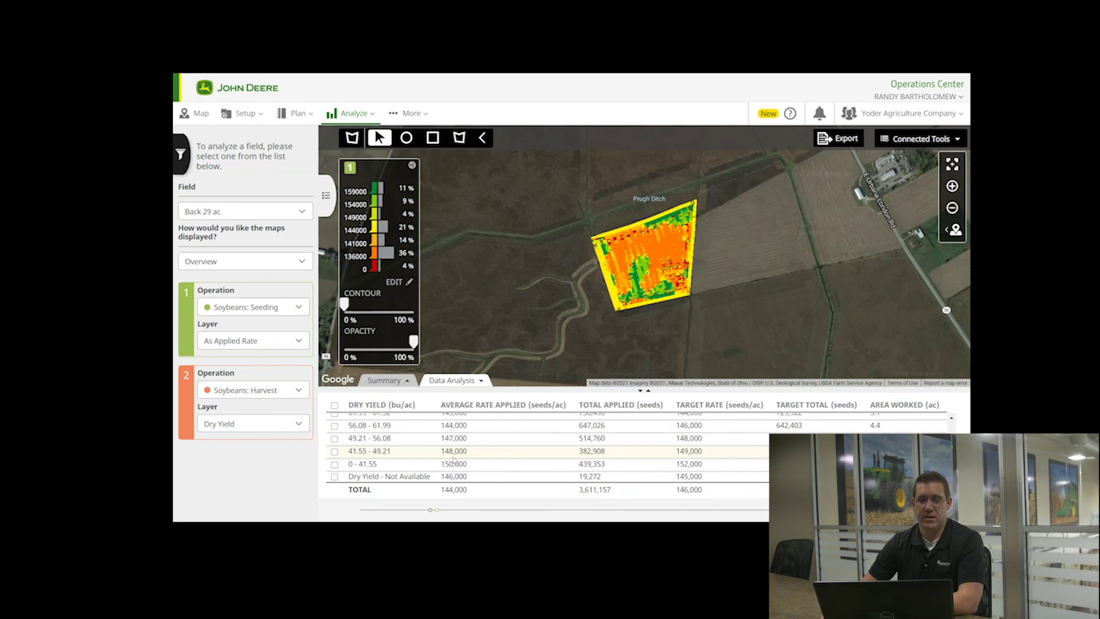
scroll(453, 452, "up", 2)
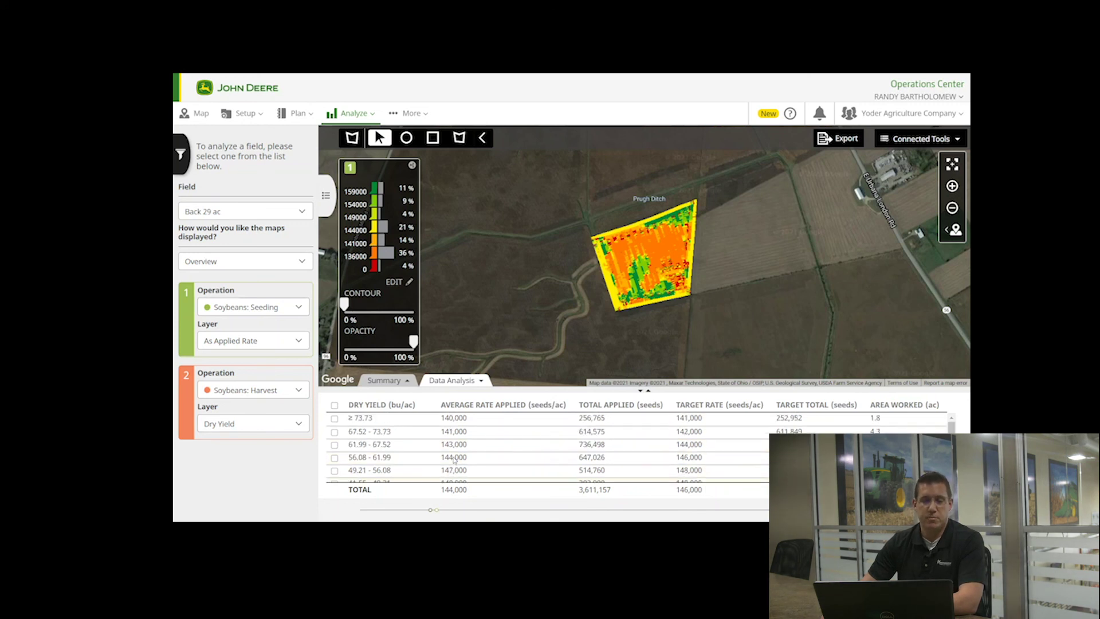